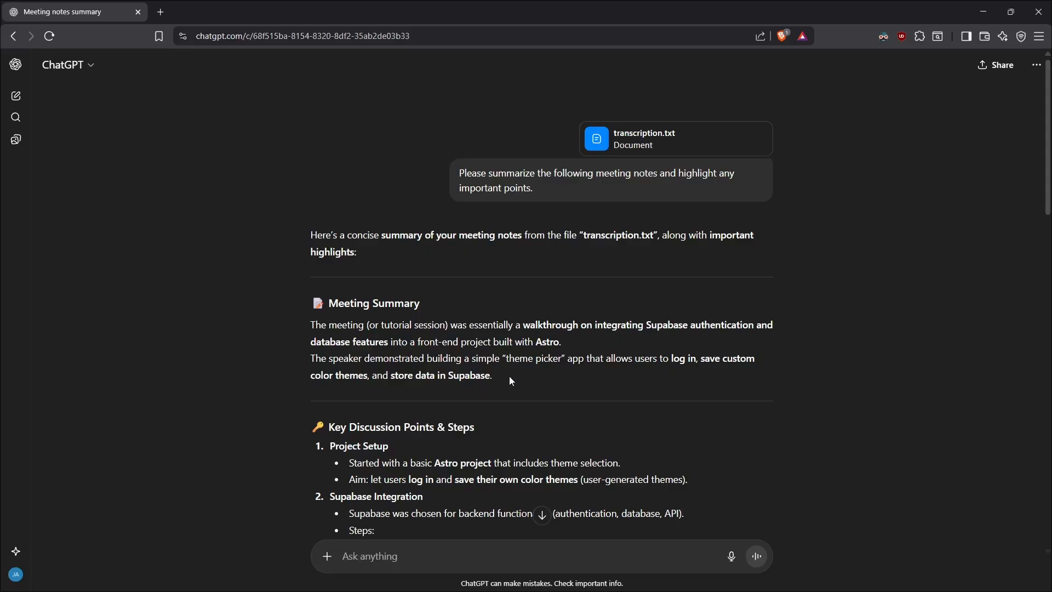
left_click(51, 71)
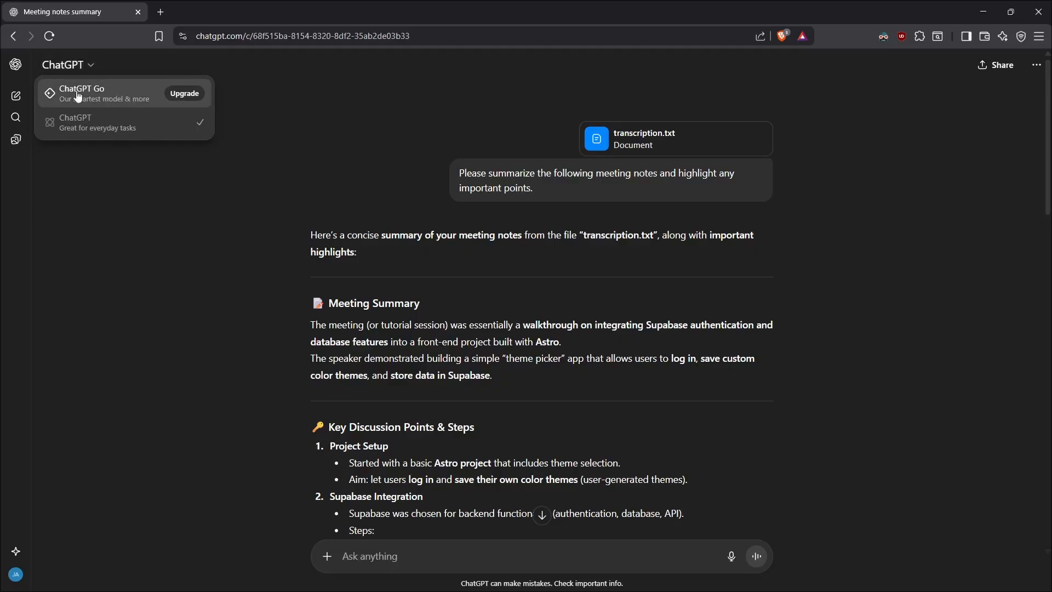
left_click(230, 401)
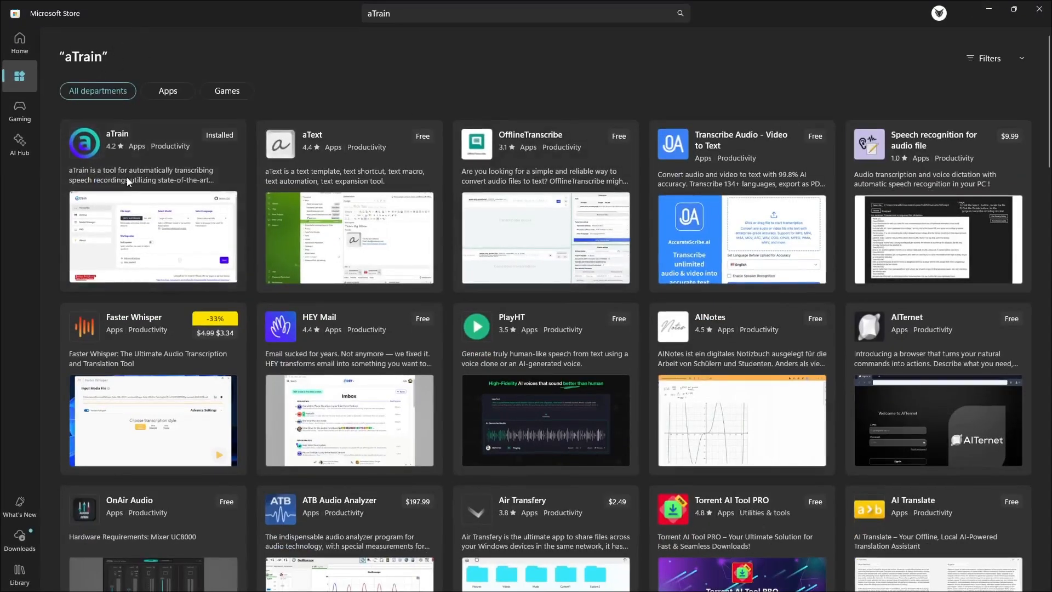
Step: Search the Microsoft Store for aTrain and open the app's page
left_click(102, 159)
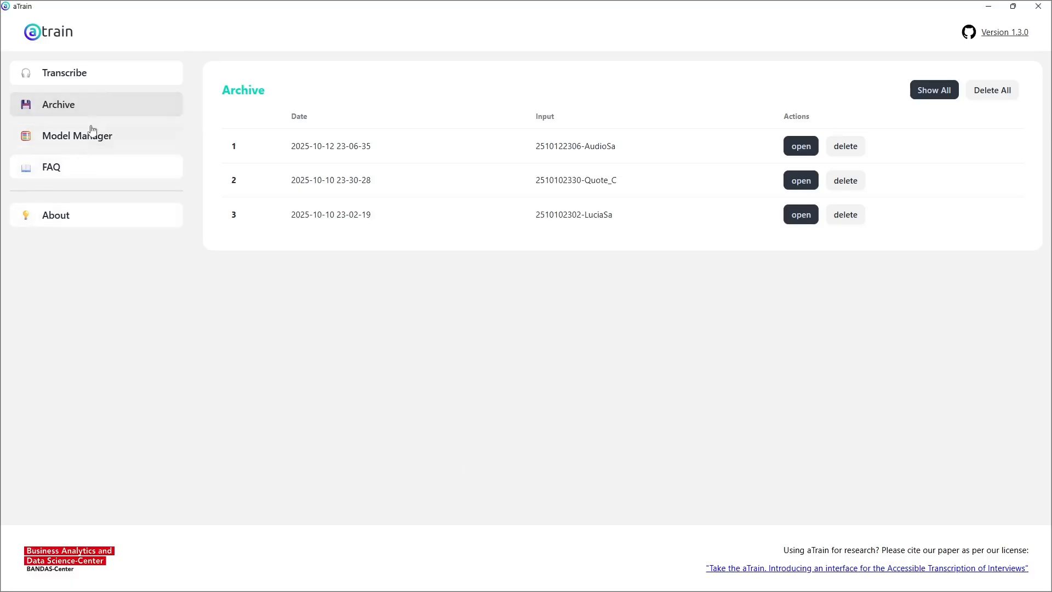
left_click(101, 80)
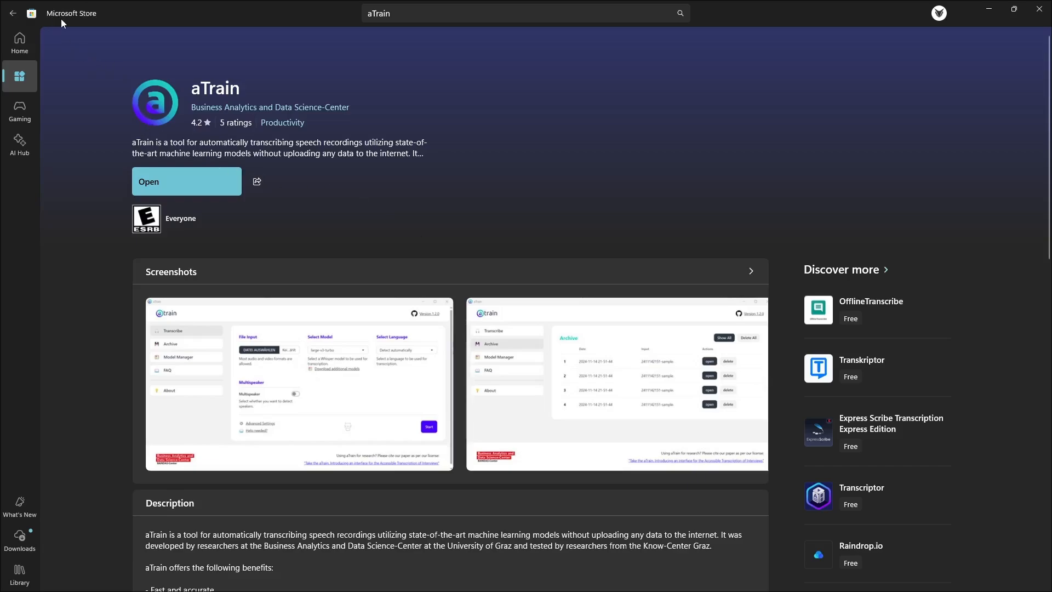
left_click(407, 17)
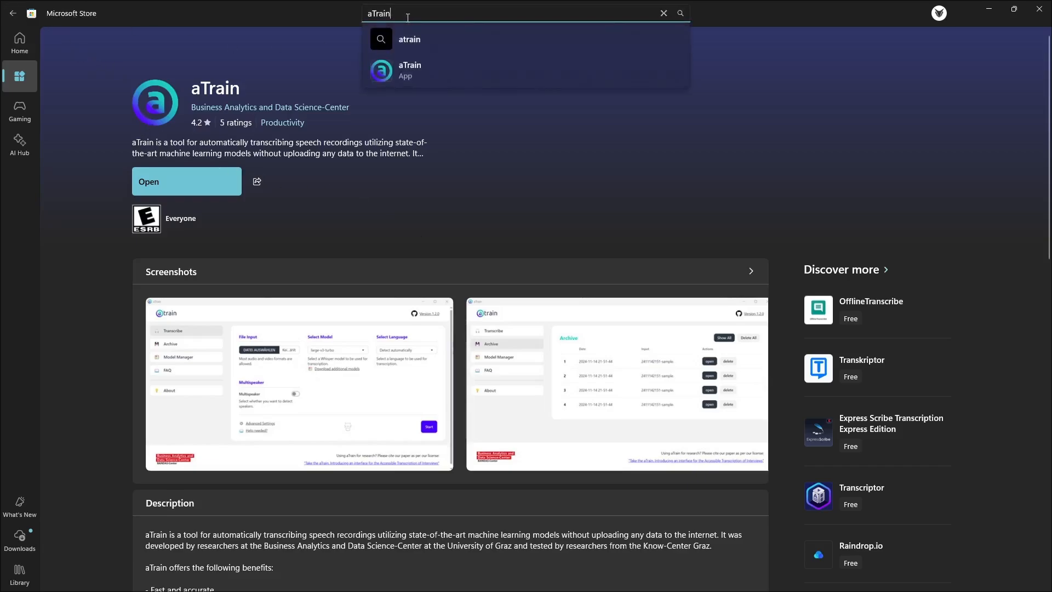
key("Return")
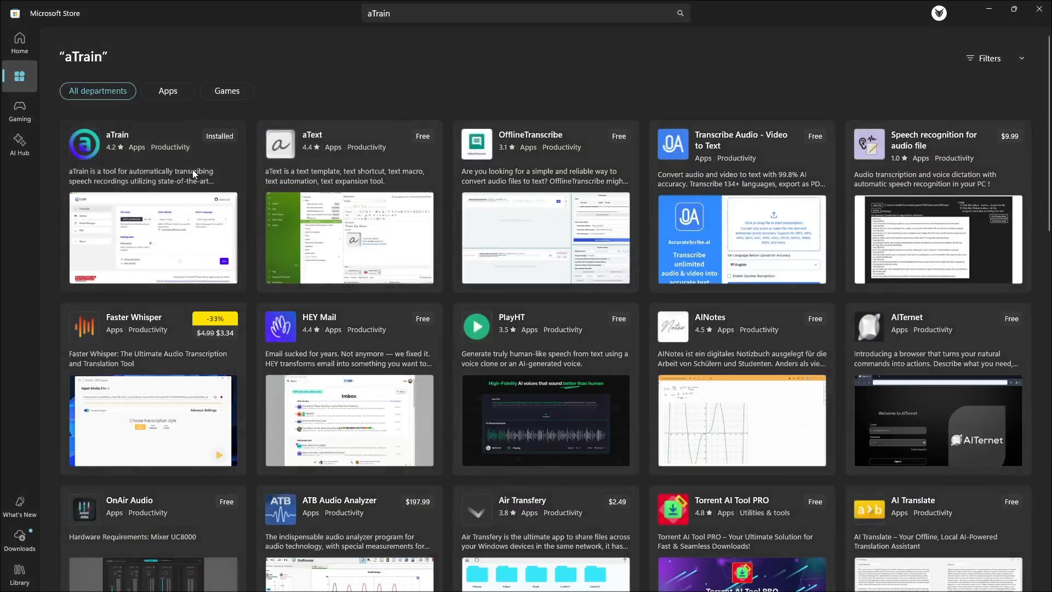
left_click(192, 169)
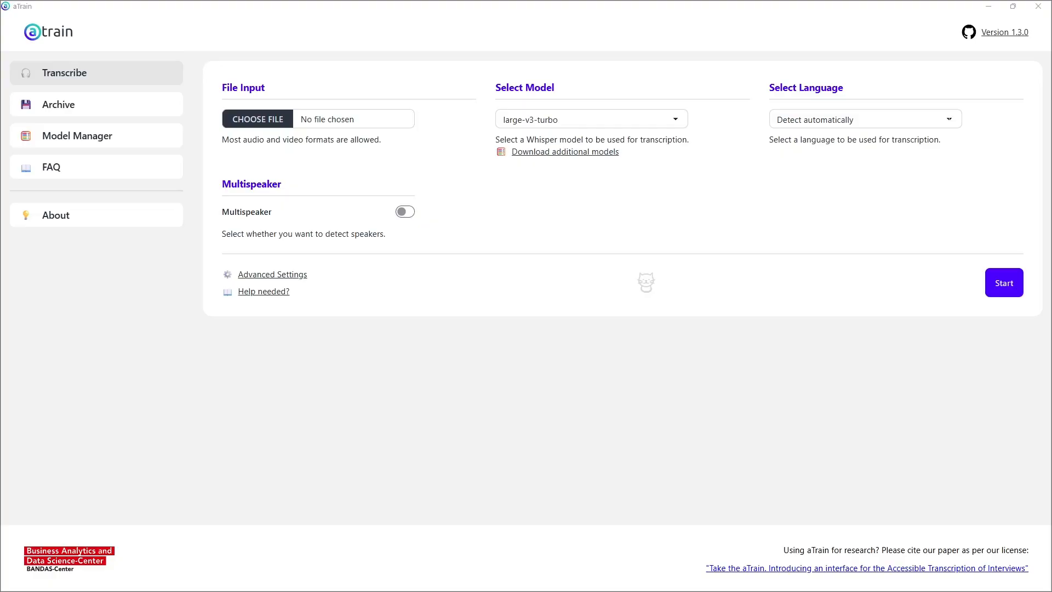
Step: In aTrain, load AudioSample.mp3 as the file to transcribe and set the transcription language to english
left_click_drag(457, 277, 382, 130)
left_click(581, 117)
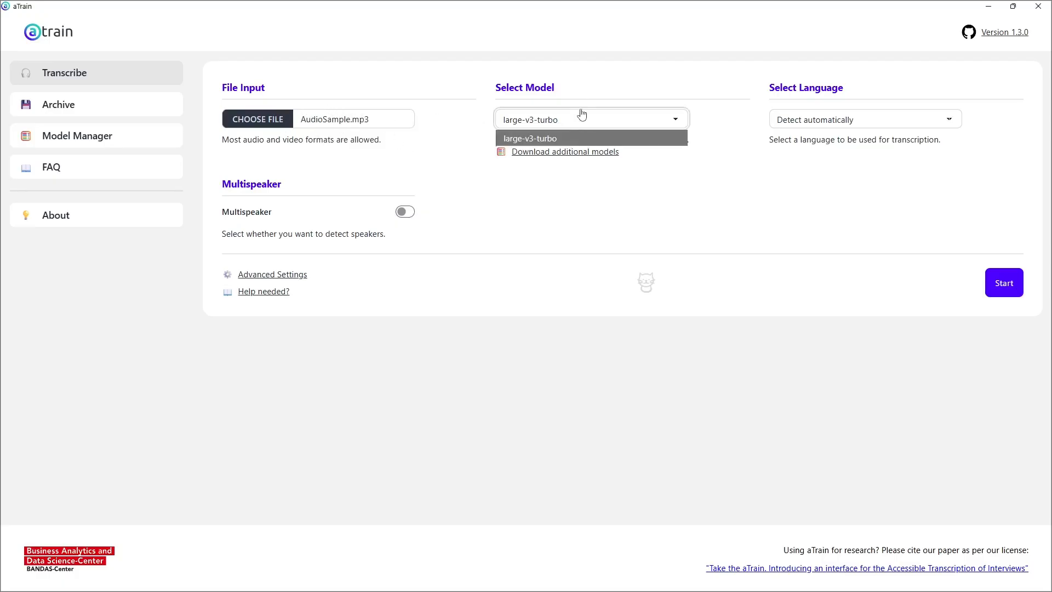
left_click(737, 83)
left_click(814, 119)
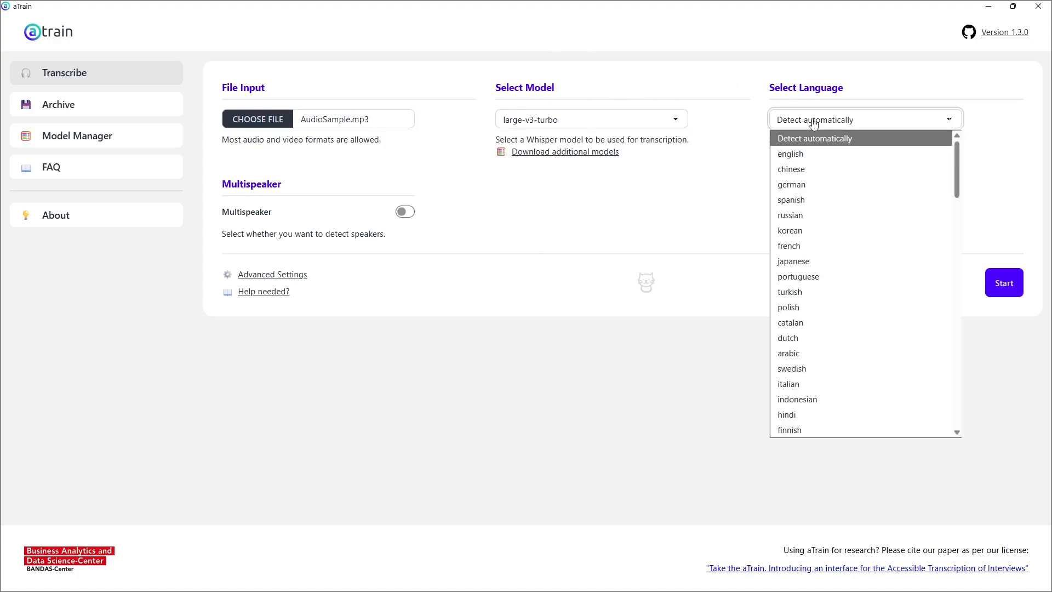
left_click(810, 158)
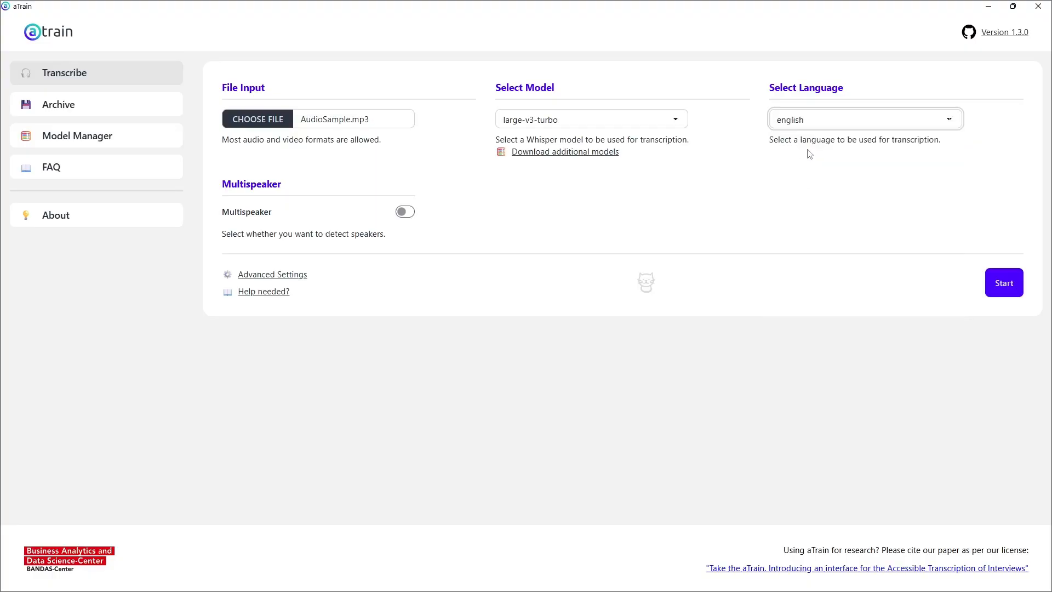
left_click(800, 125)
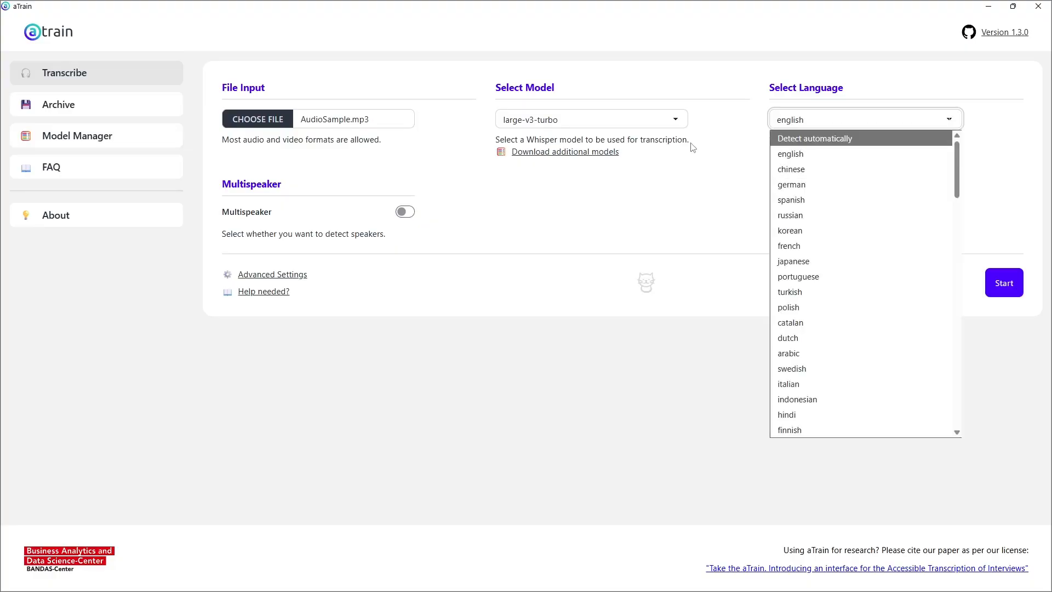
left_click(684, 201)
left_click(813, 121)
left_click(501, 323)
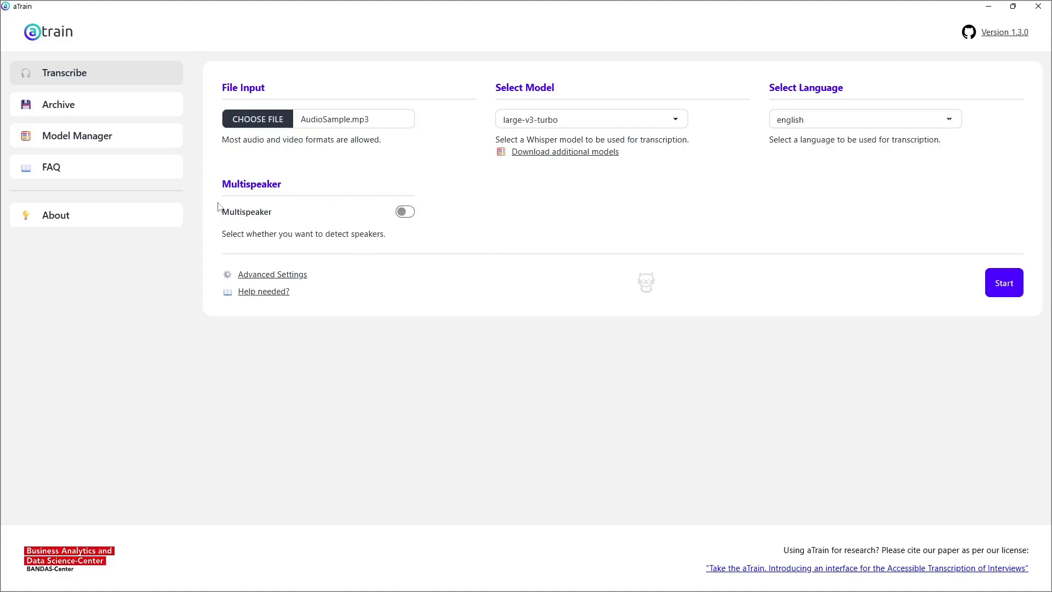
Step: Enable multispeaker detection and set the number of speakers to 2
left_click(404, 212)
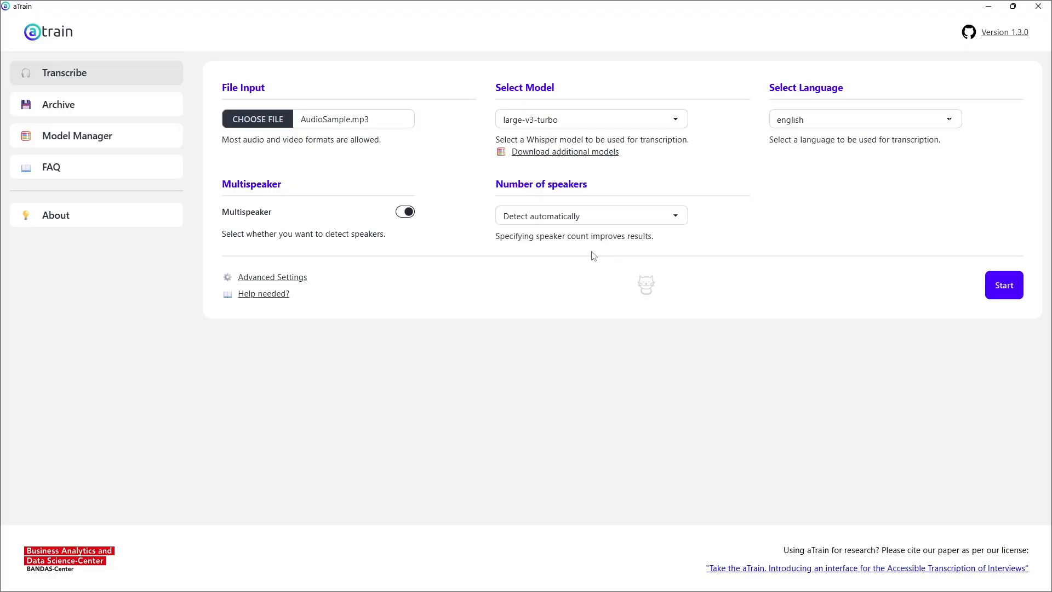
left_click(573, 217)
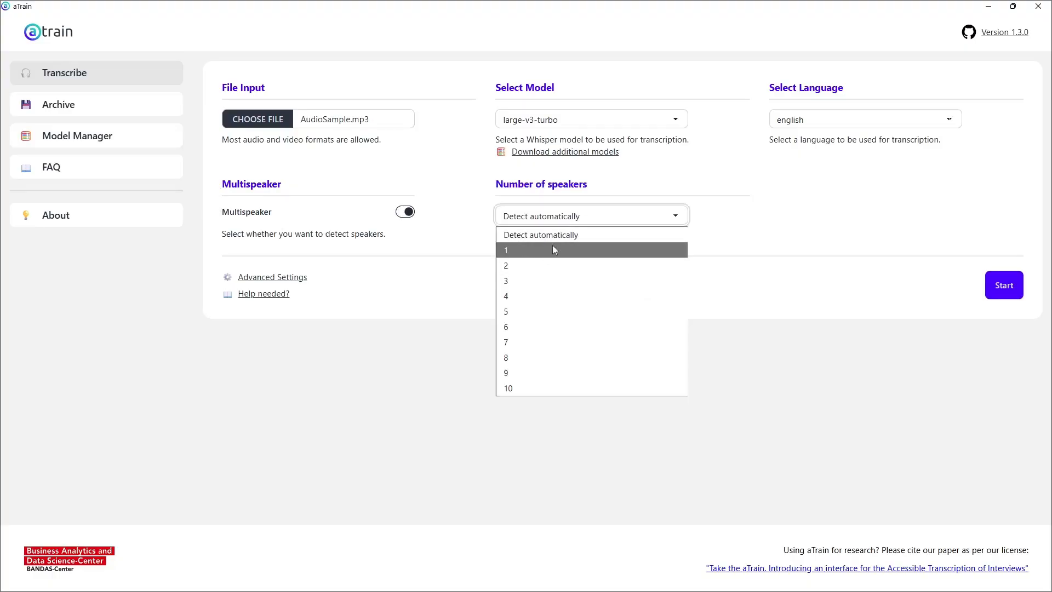
left_click(507, 268)
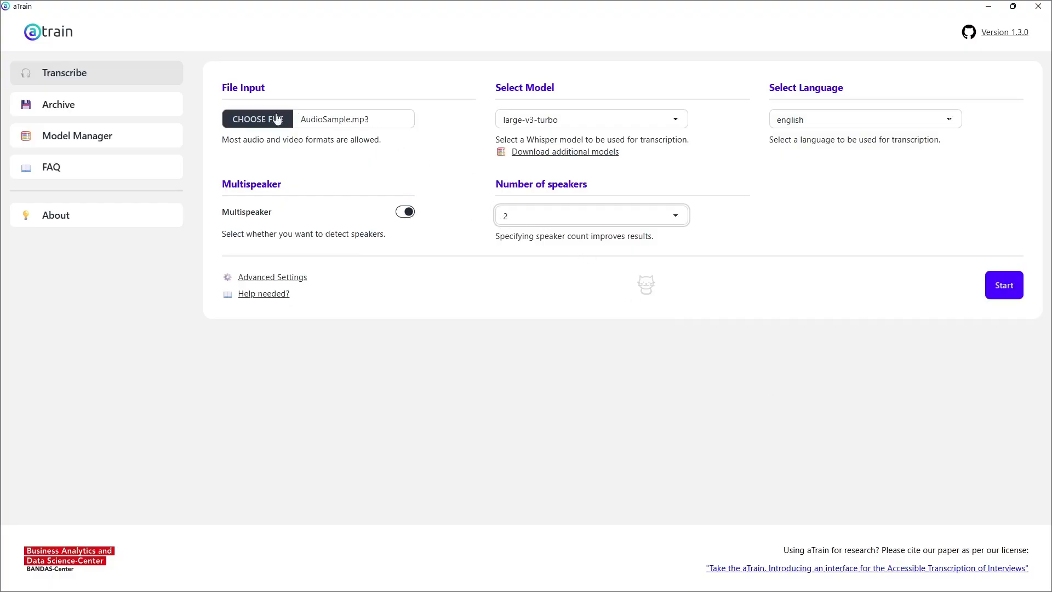
left_click(48, 105)
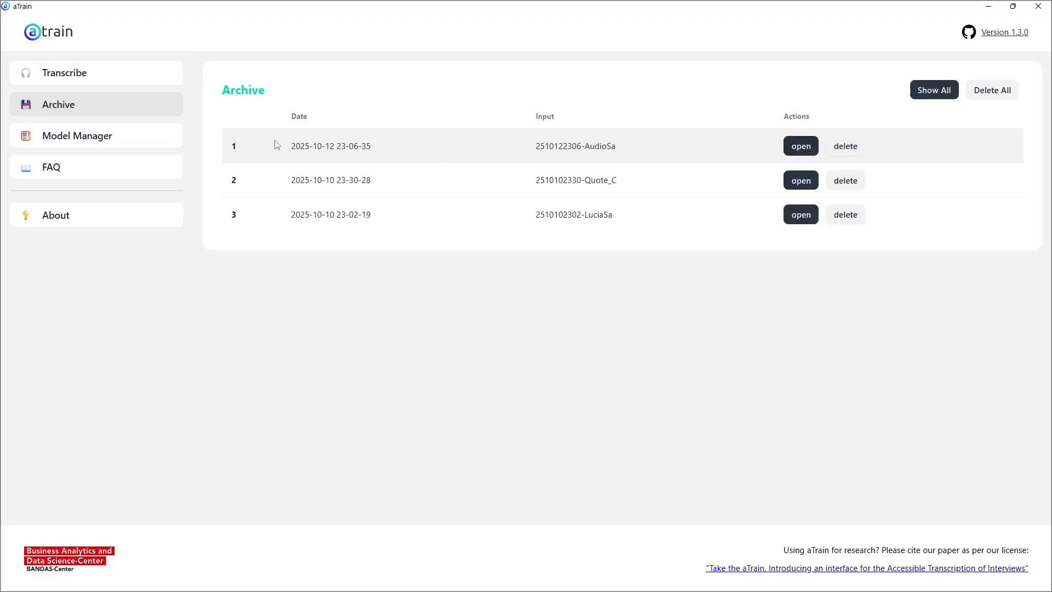
left_click(802, 146)
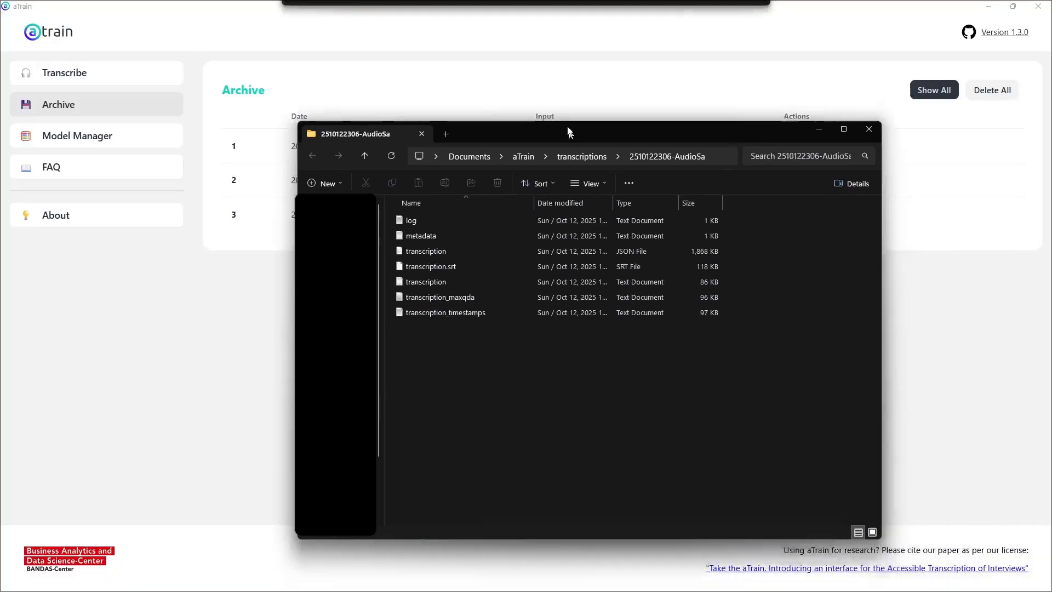
left_click_drag(310, 125, 251, 130)
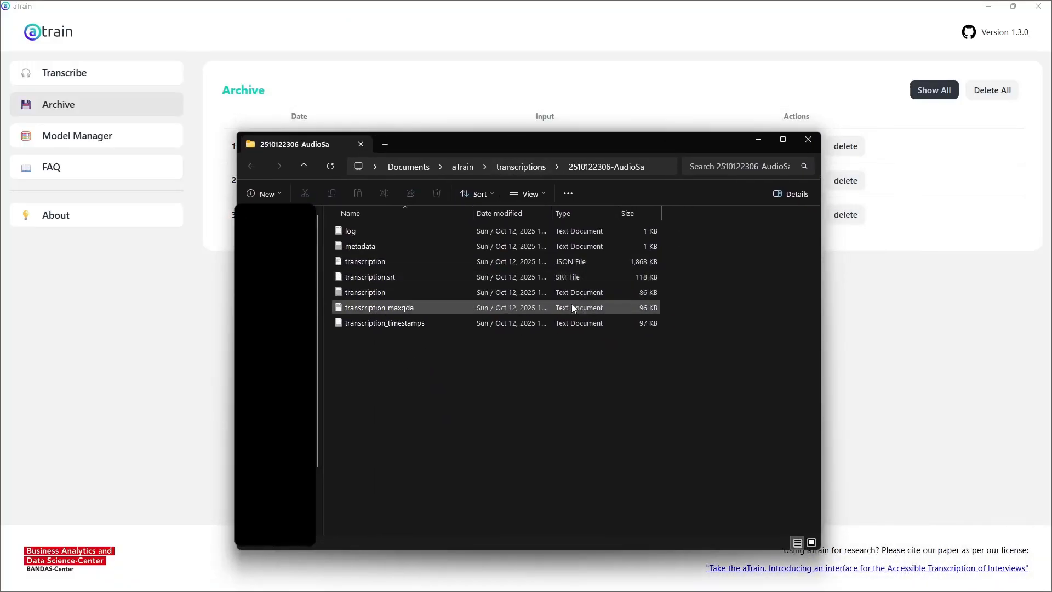
Step: Open the plain transcription text document from the output folder and skim through its contents
left_click(559, 296)
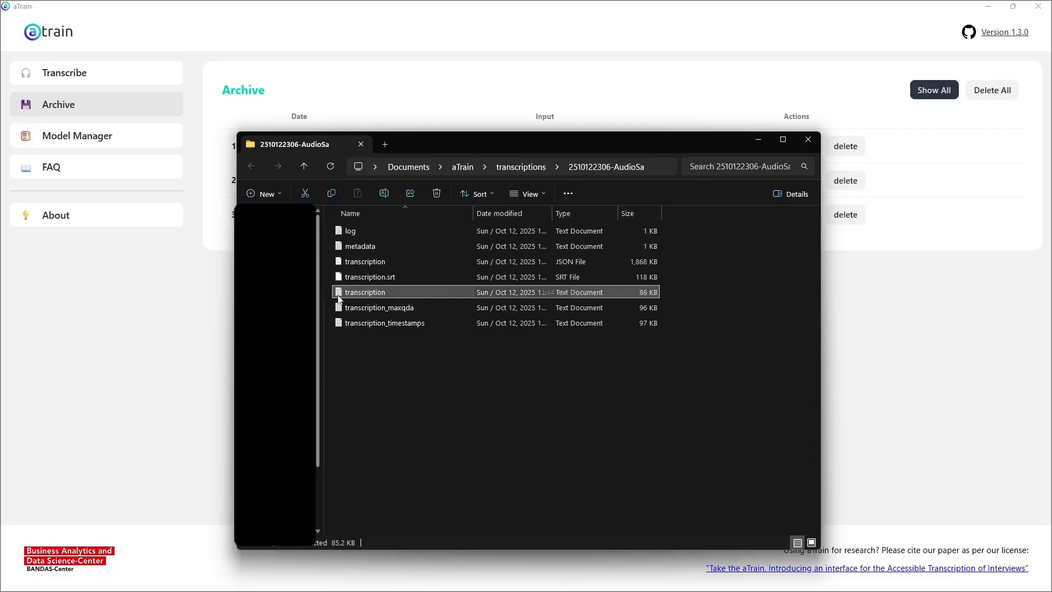
left_click(351, 305)
left_click(495, 326)
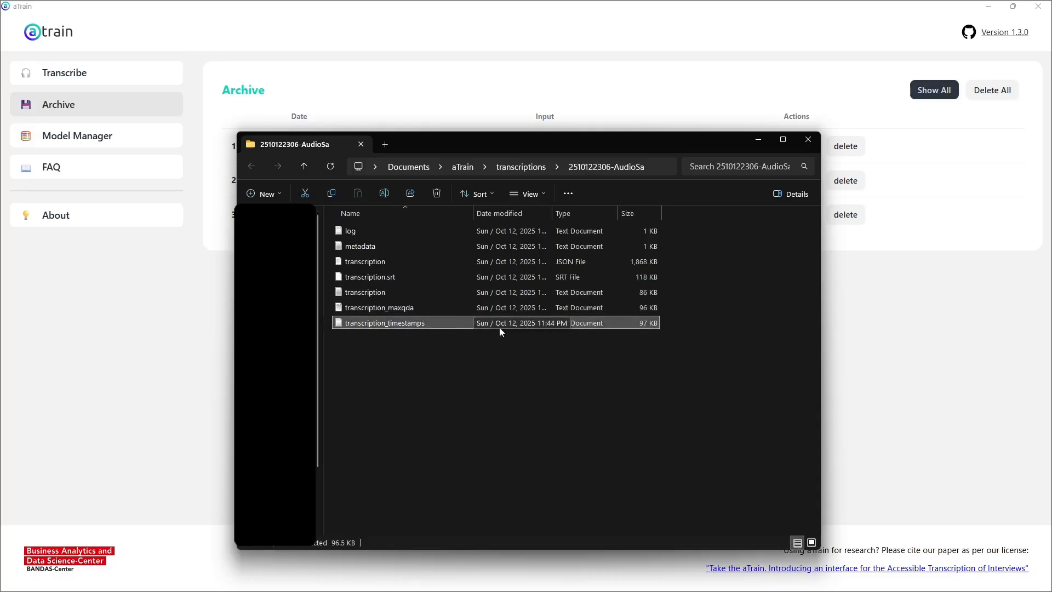
left_click(380, 293)
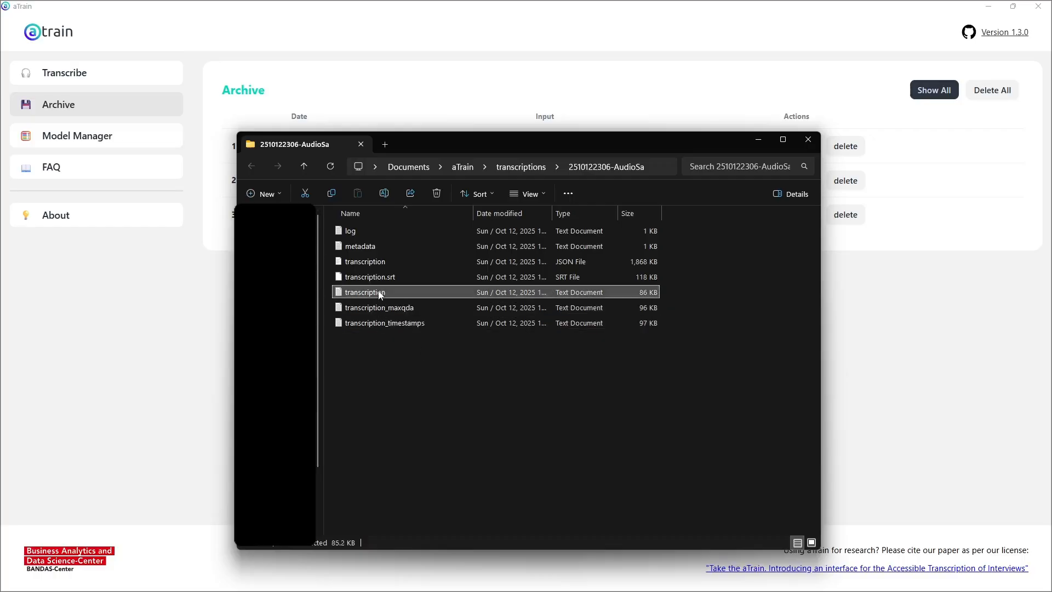
left_click(380, 294)
double_click(543, 291)
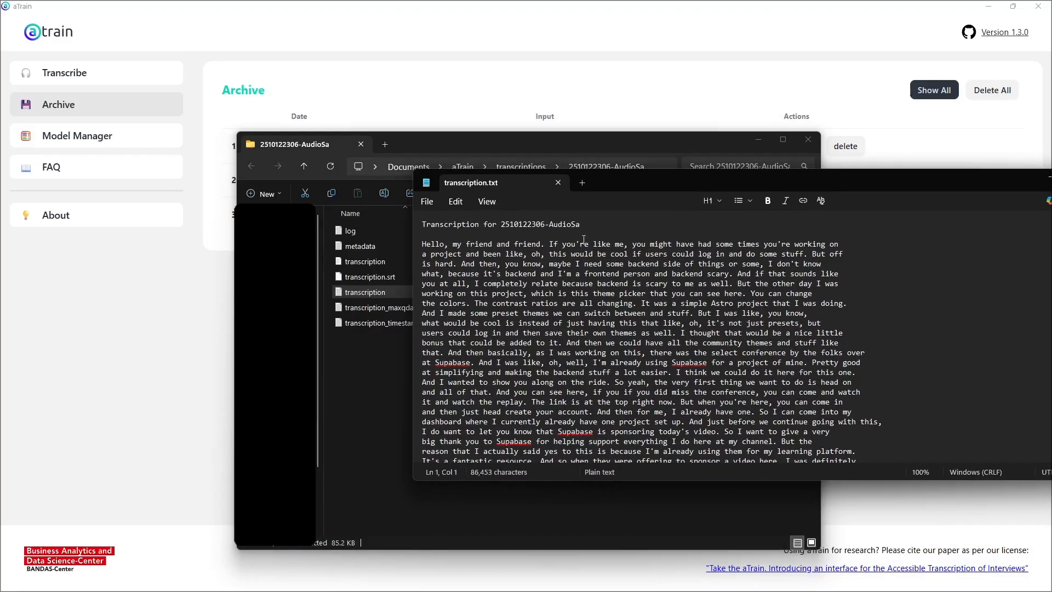
scroll(583, 239, "down", 20)
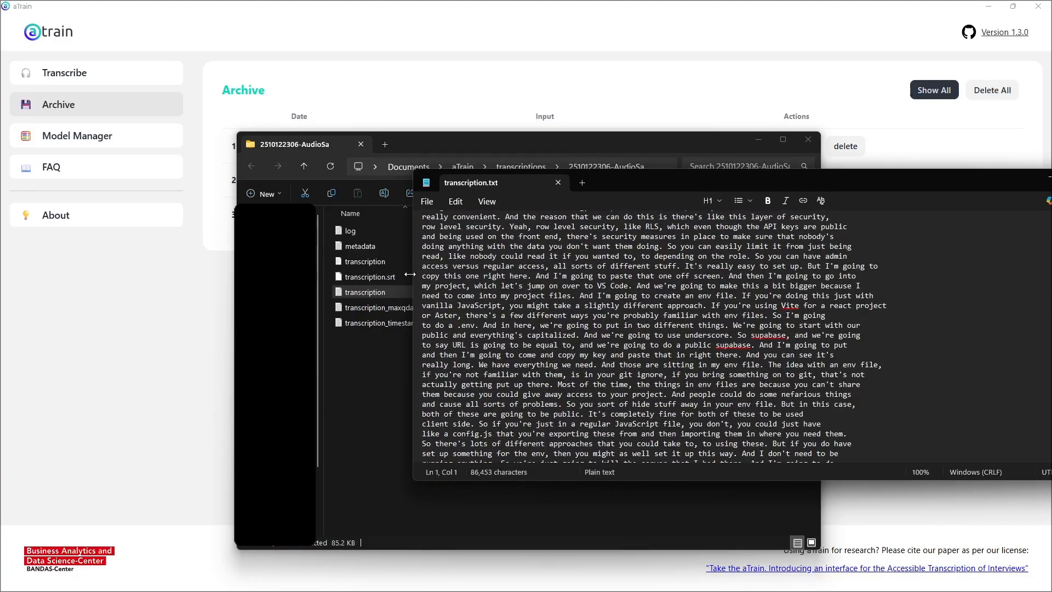
left_click_drag(414, 273, 445, 273)
scroll(685, 310, "down", 15)
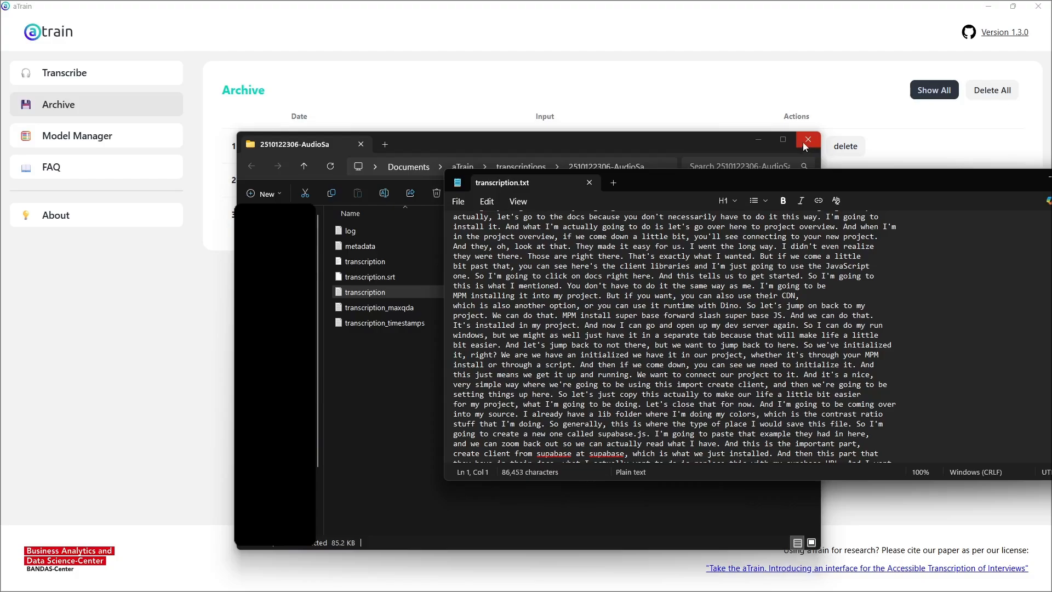
Step: Close the output folder and reposition the transcript window over the archive page, returning to the beginning of the text
left_click(803, 142)
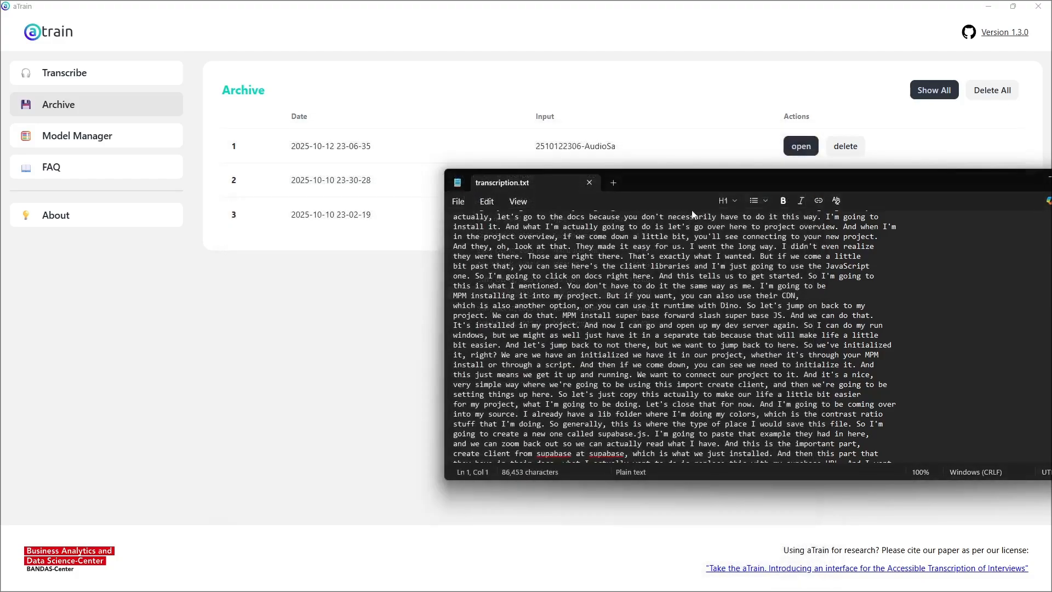
left_click_drag(690, 186, 509, 203)
scroll(776, 289, "up", 15)
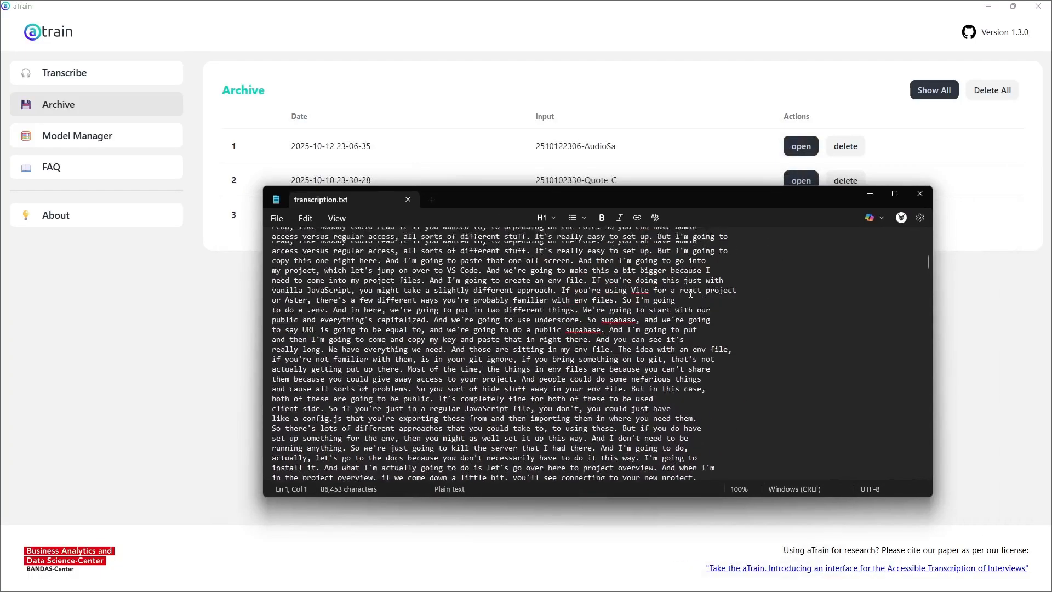
scroll(776, 288, "up", 10)
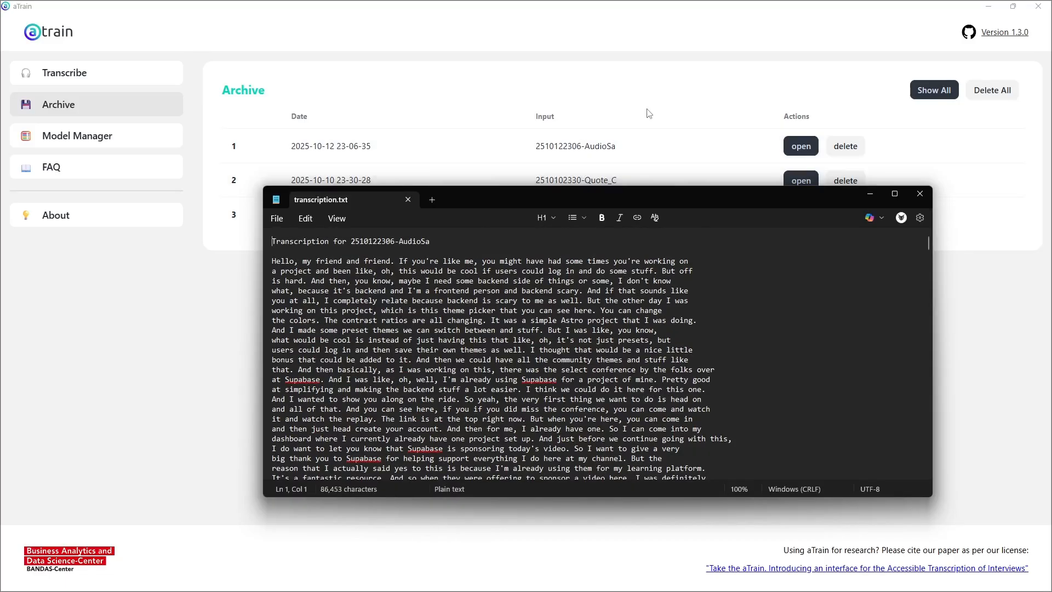
left_click_drag(616, 198, 732, 197)
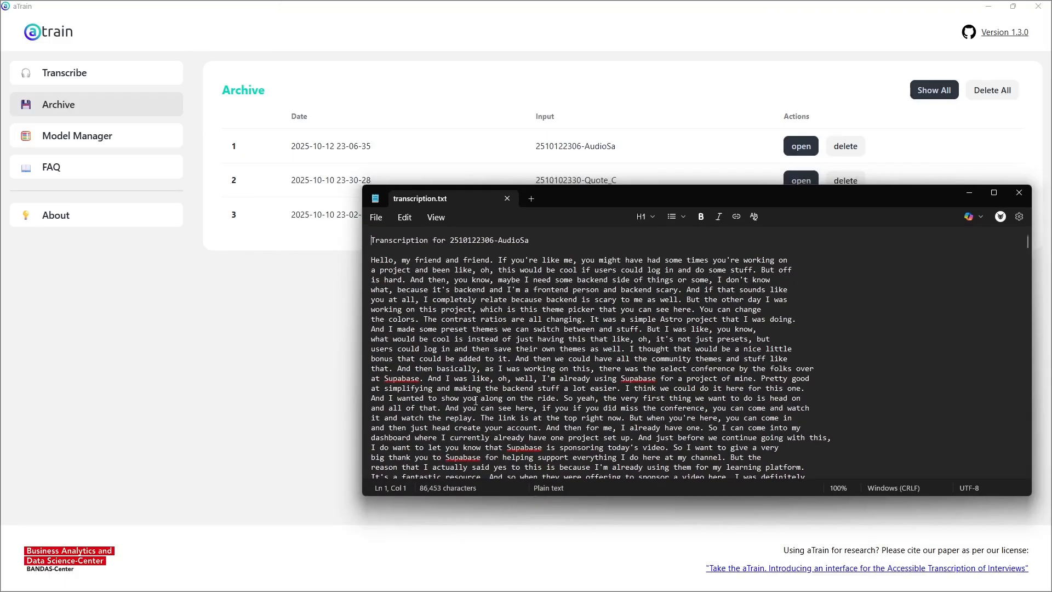
left_click(450, 241)
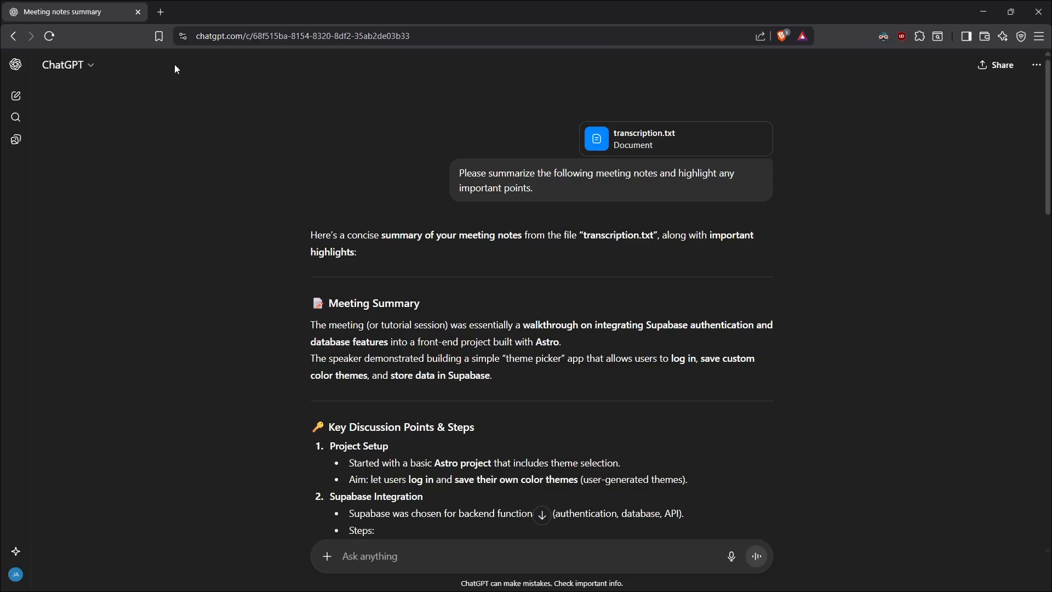
left_click(92, 65)
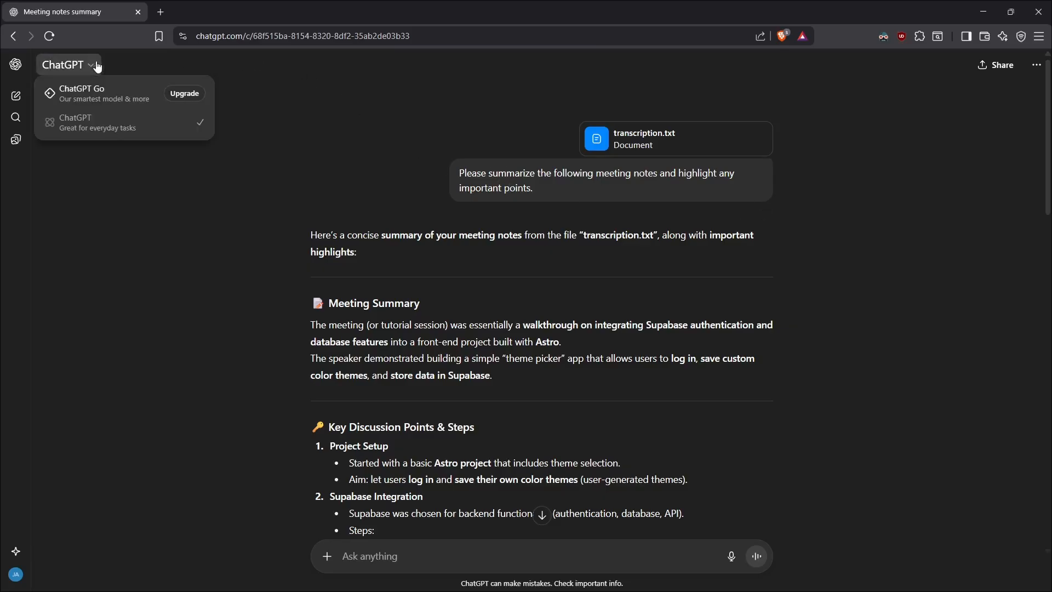
left_click(286, 131)
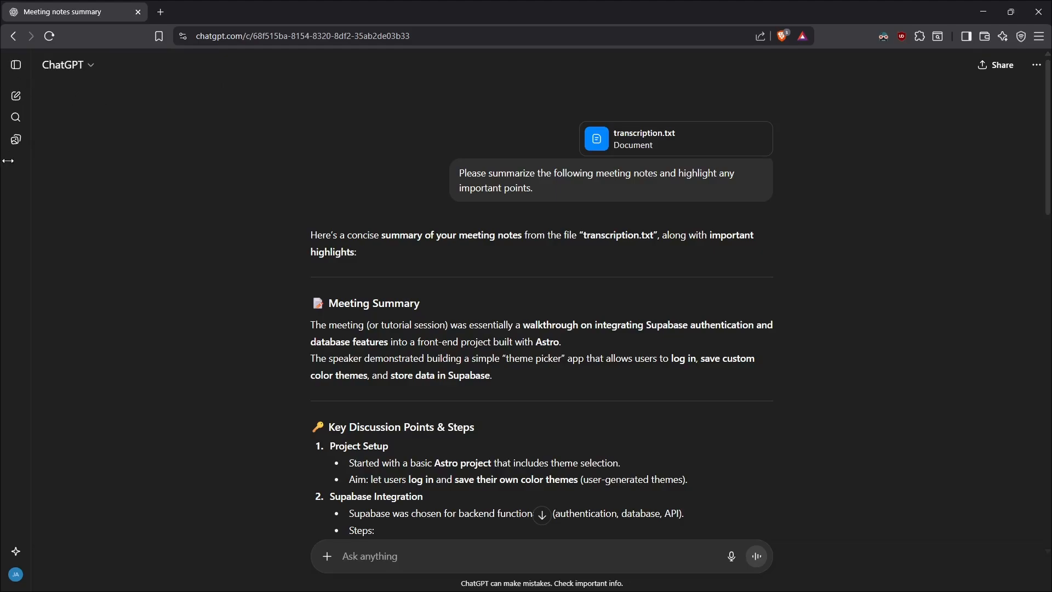
Step: Copy the prompt "Please summarize the following meeting notes and highlight any important points." from the existing chat into a new chat
left_click_drag(544, 189, 459, 165)
key("ctrl+c")
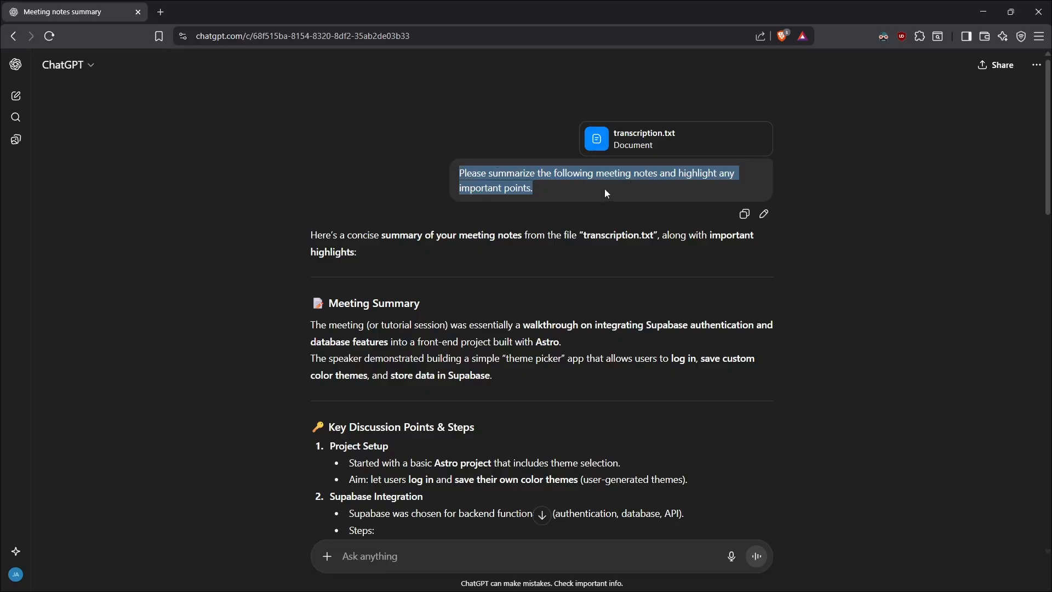
left_click(22, 103)
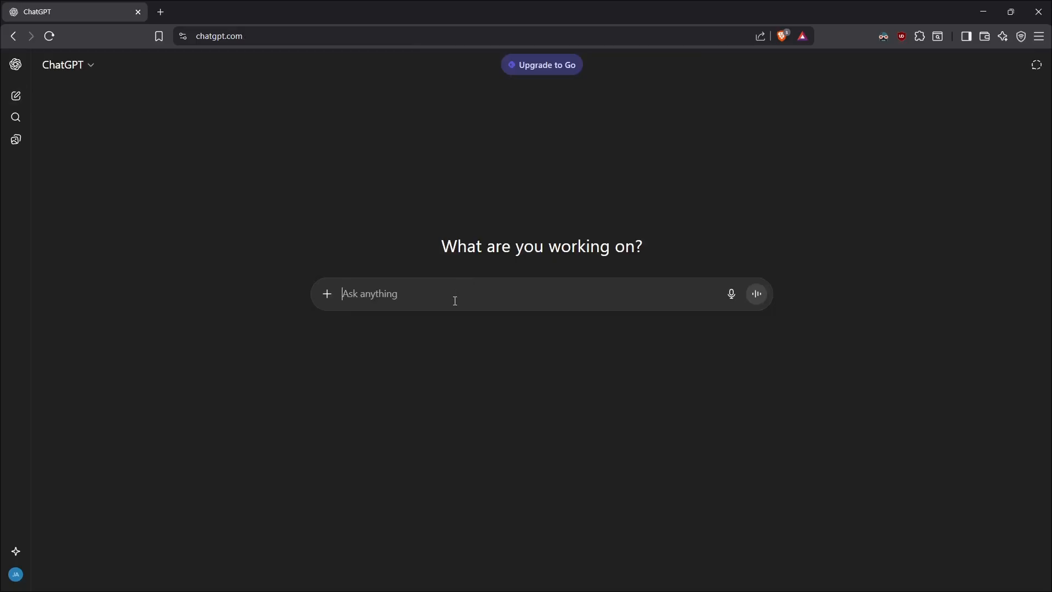
key("ctrl+v")
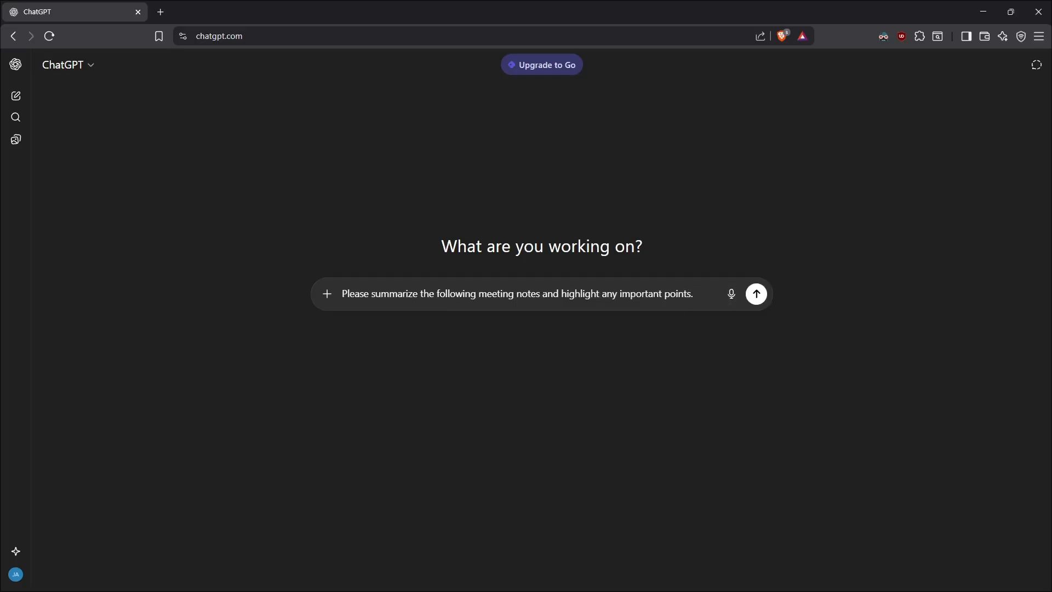
key("alt+Tab")
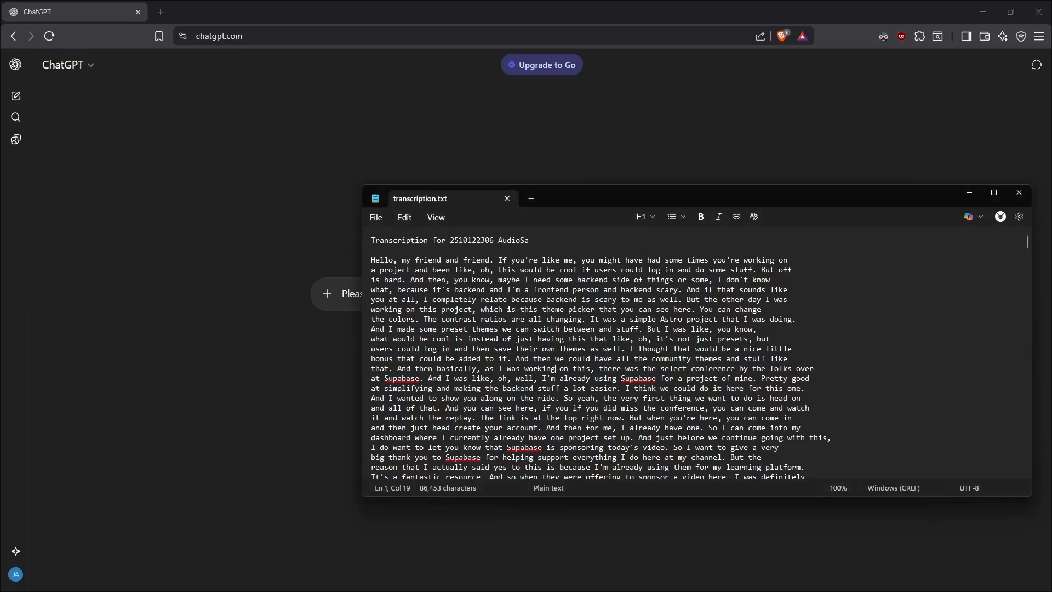
left_click(511, 199)
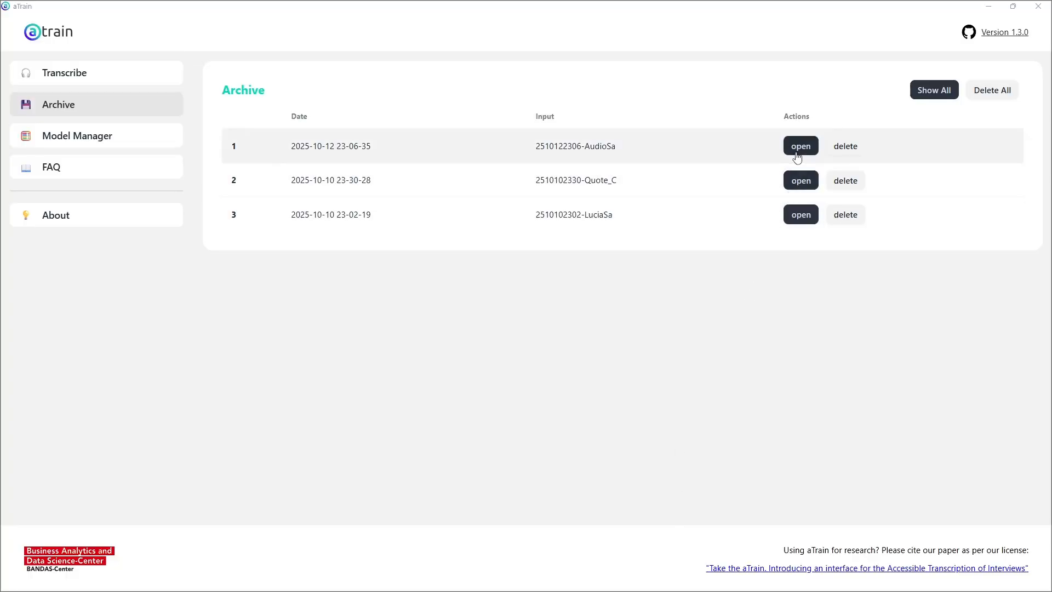
left_click(797, 157)
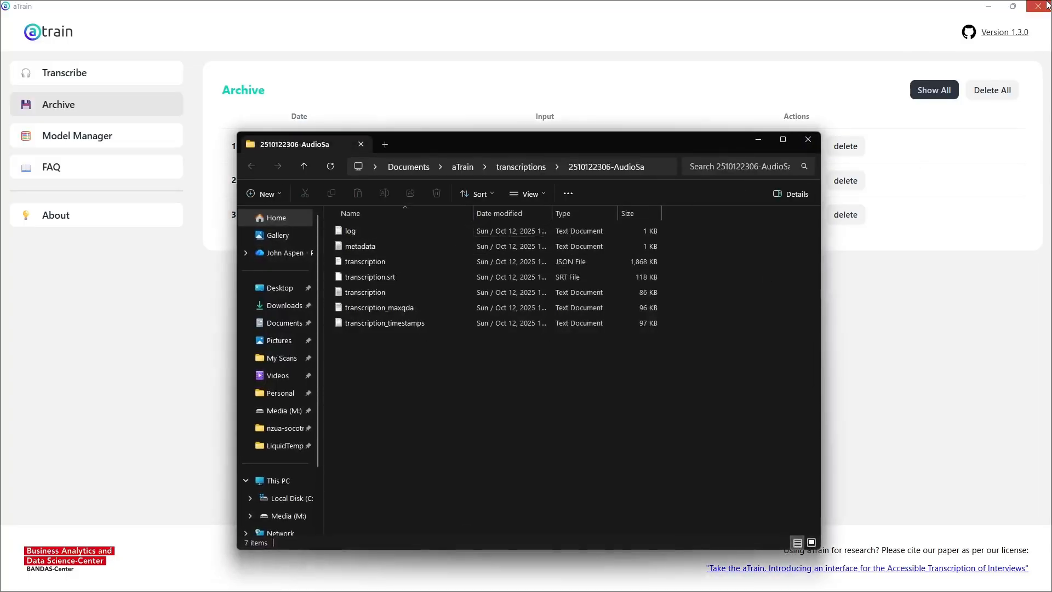
left_click(1037, 6)
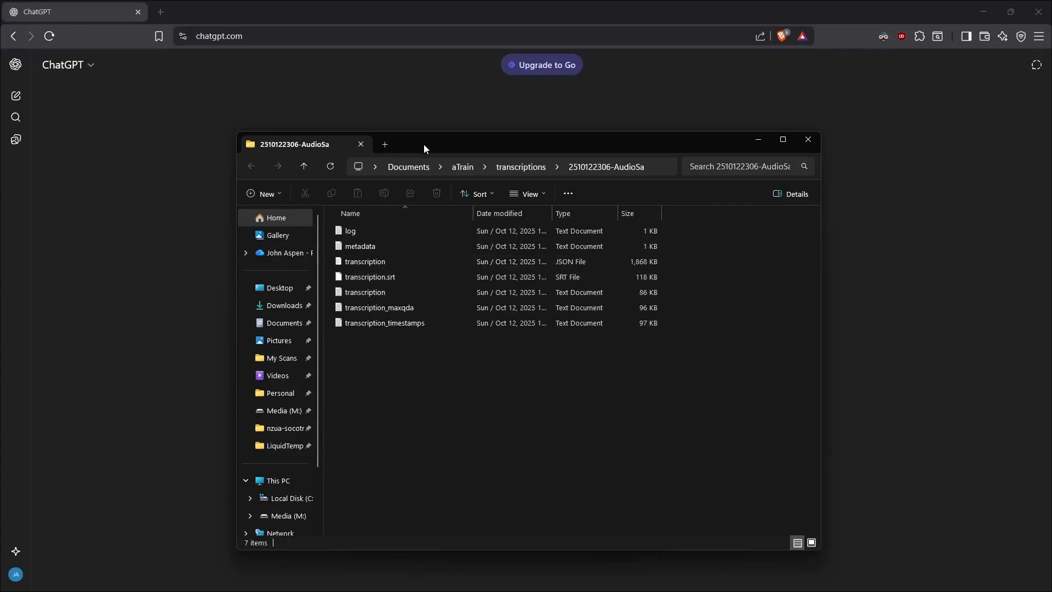
Step: Attach the plain transcription text document from the output folder to the summary prompt and send the message
left_click_drag(423, 143, 779, 133)
left_click(712, 282)
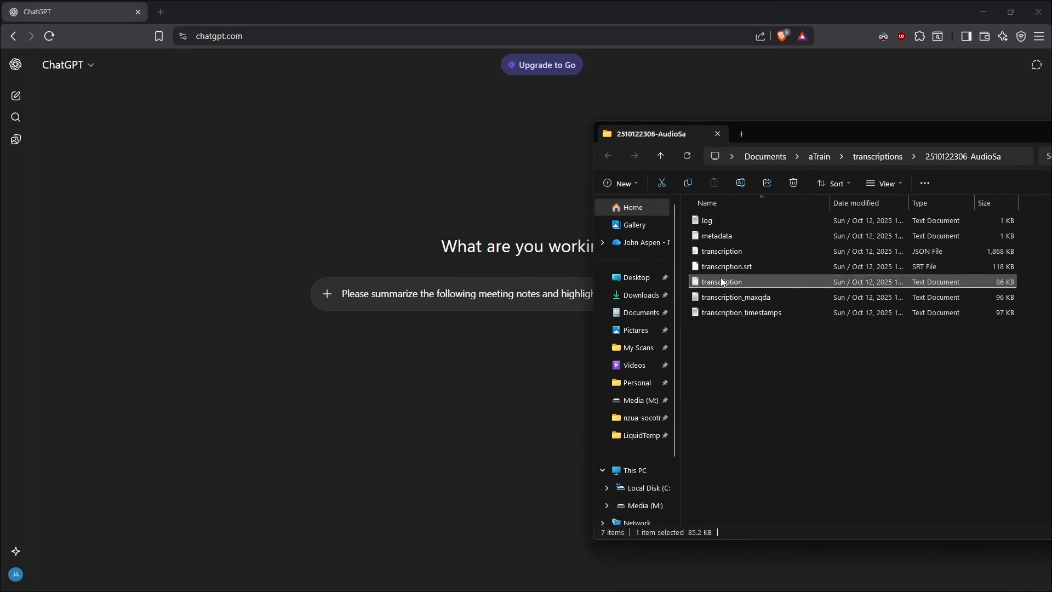
left_click_drag(720, 279, 459, 293)
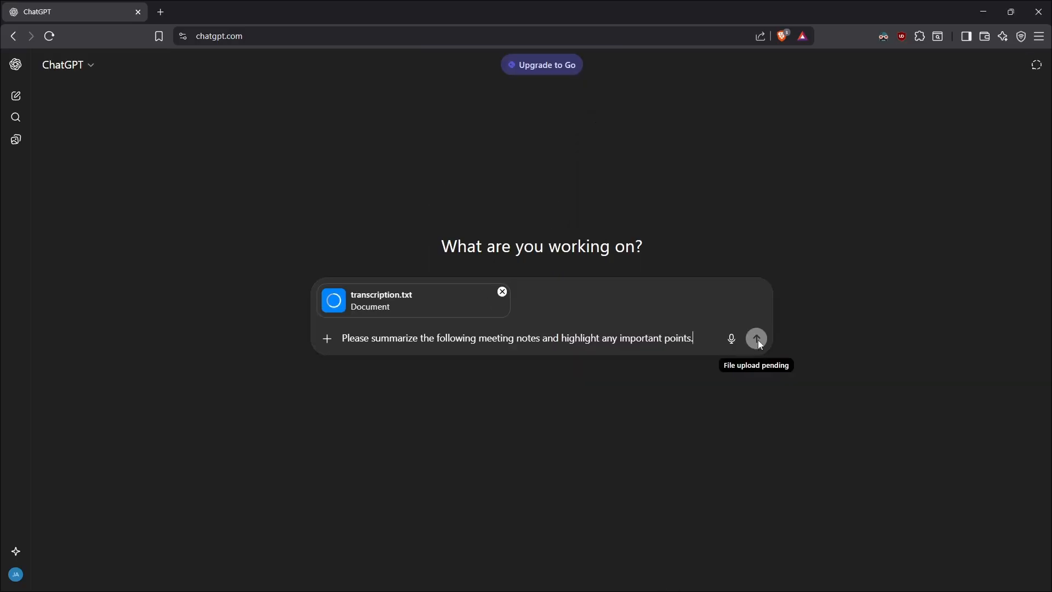
left_click(470, 338)
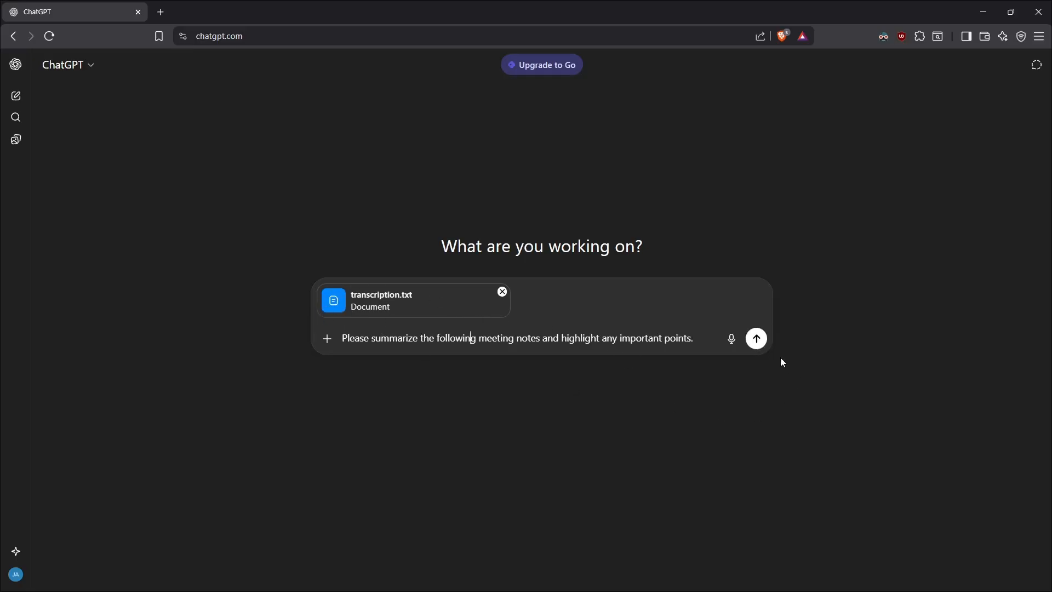
left_click(758, 342)
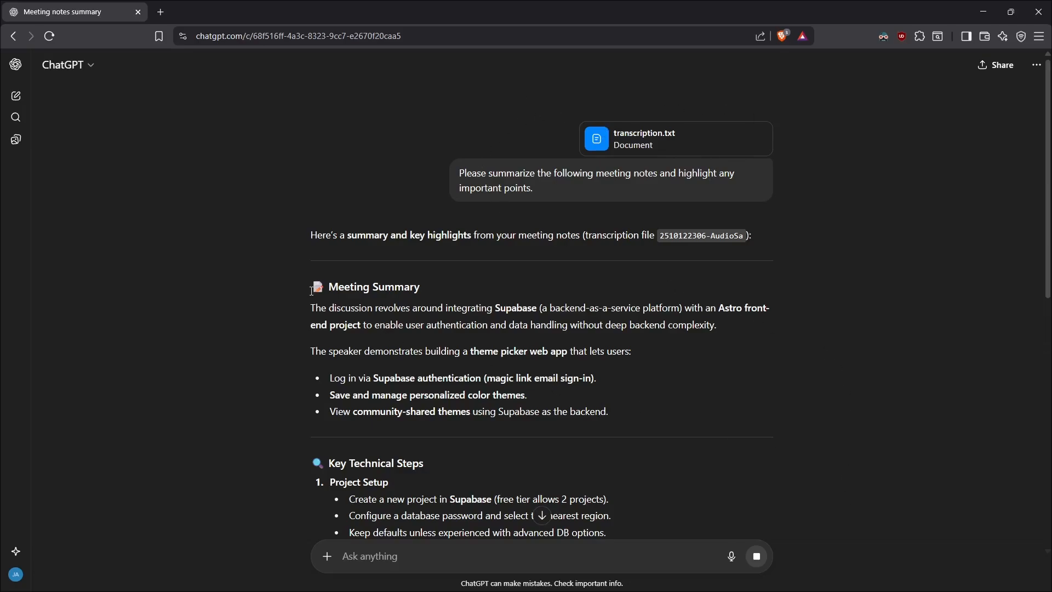
Step: Read through the generated meeting summary and its key technical steps, returning to the beginning of the chat
scroll(326, 281, "down", 2)
scroll(330, 292, "down", 1)
left_click_drag(311, 282, 360, 282)
left_click(429, 280)
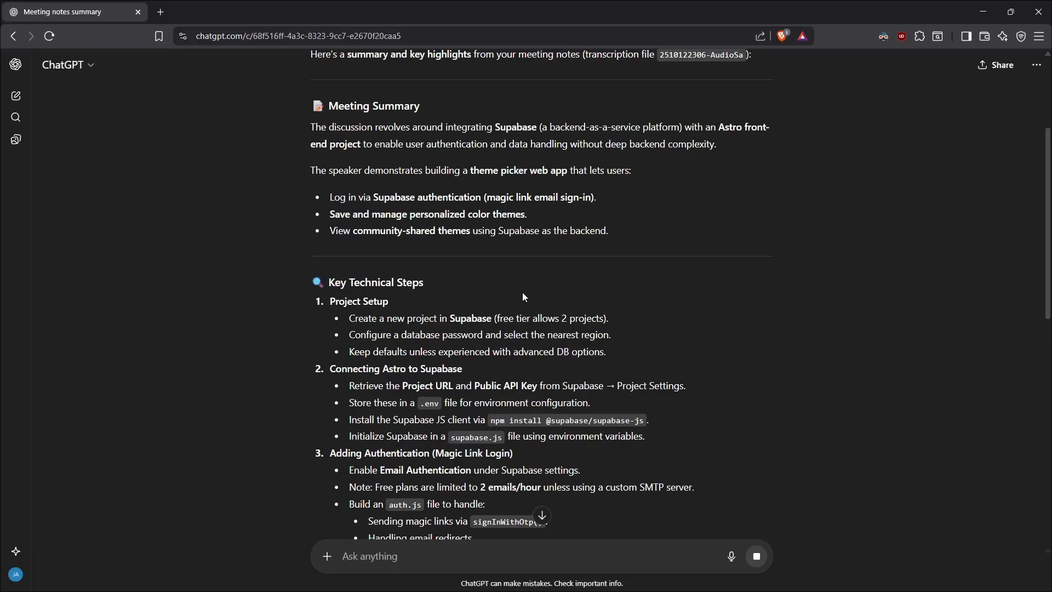
scroll(624, 179, "down", 1)
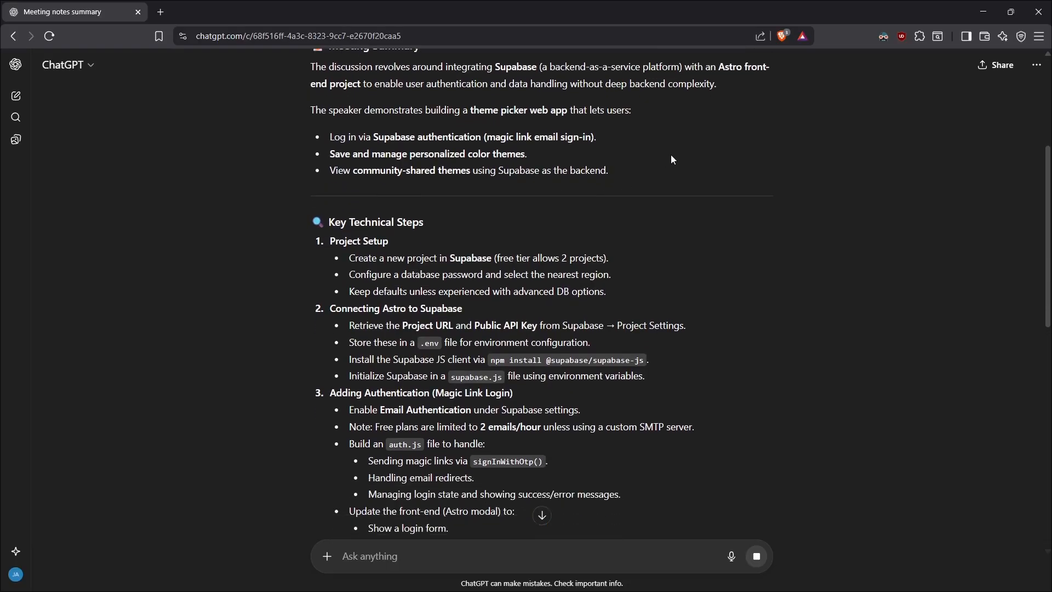
scroll(670, 164, "down", 1)
scroll(671, 211, "down", 3)
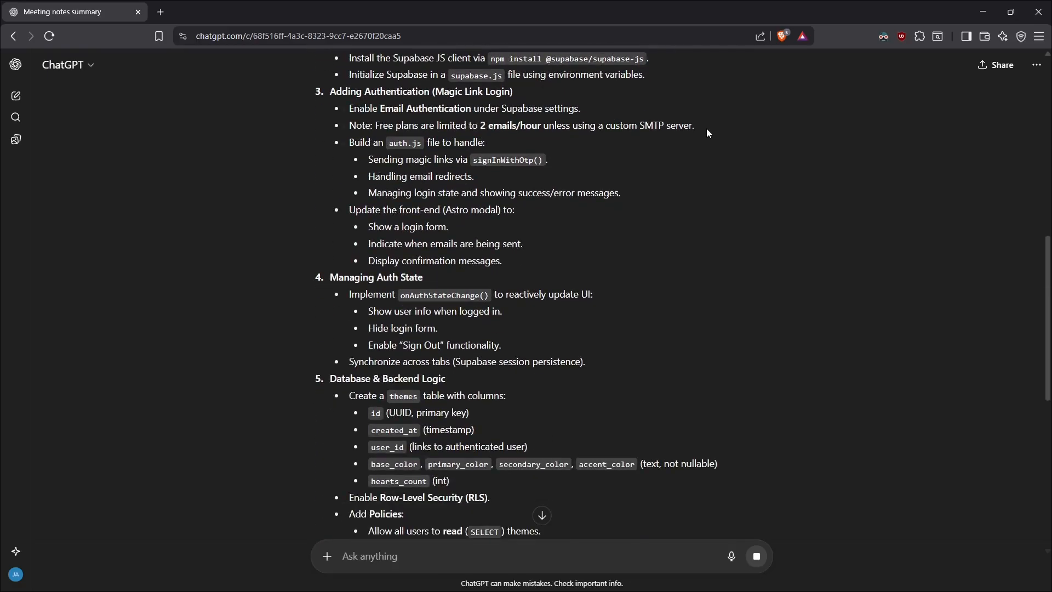
scroll(671, 306, "up", 10)
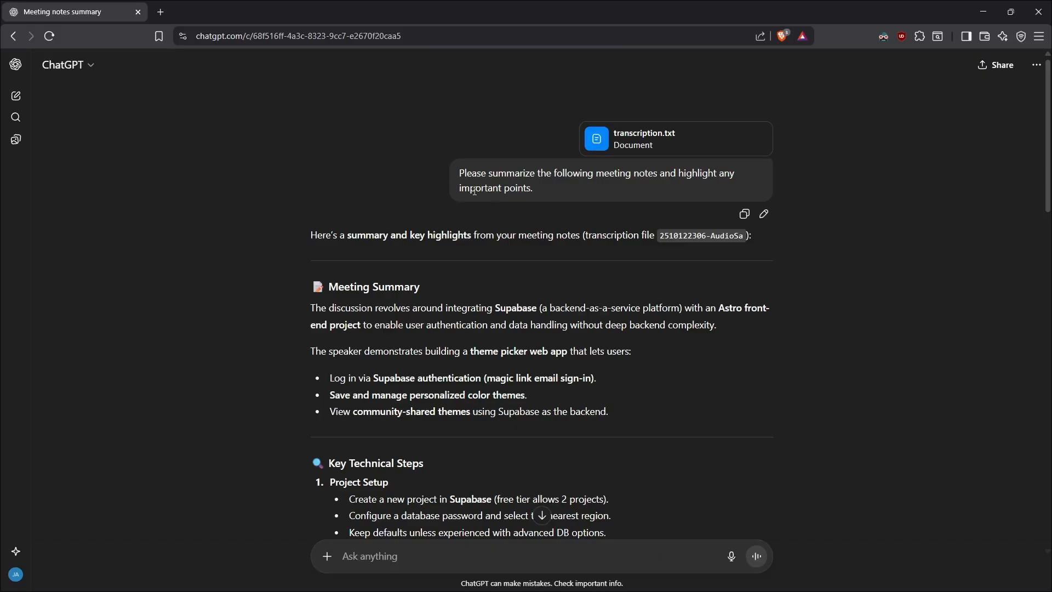
Step: Review the wording of the sent summary prompt by selecting its text, leaving it deselected
left_click_drag(520, 186, 460, 174)
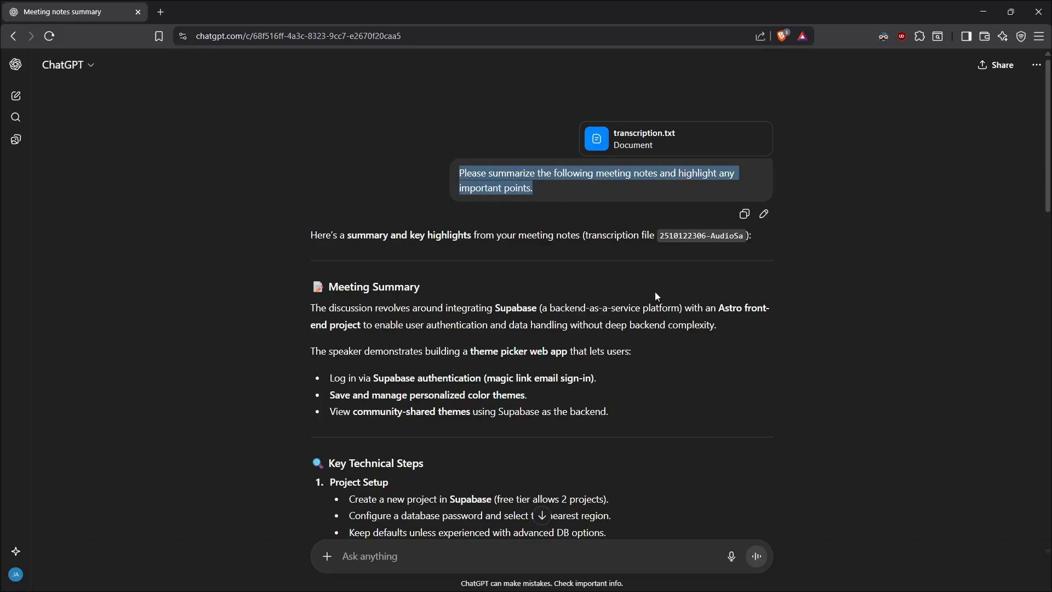
left_click(544, 189)
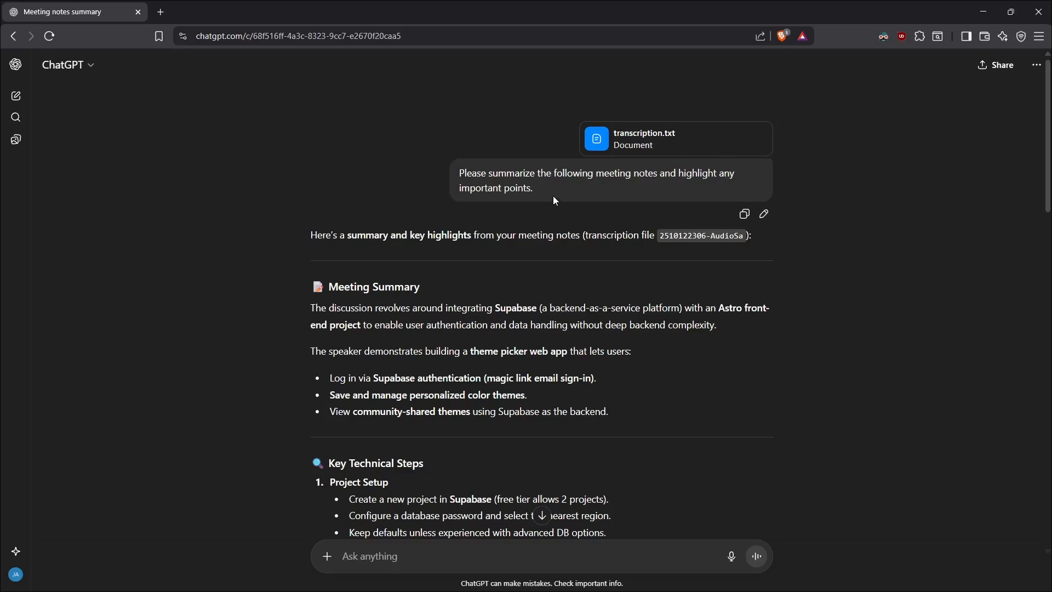
left_click_drag(553, 196, 452, 176)
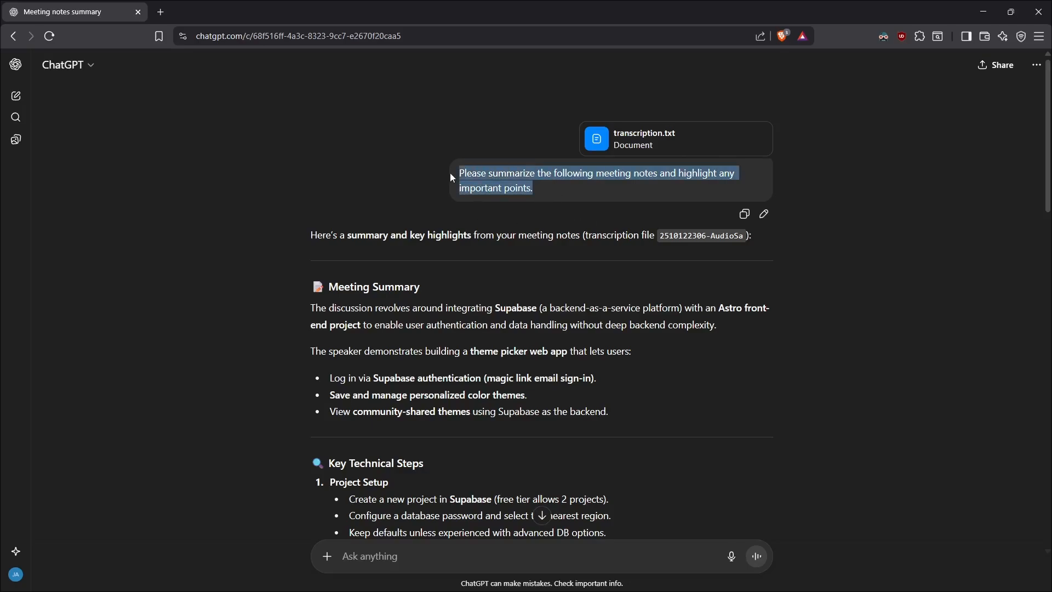
left_click(453, 80)
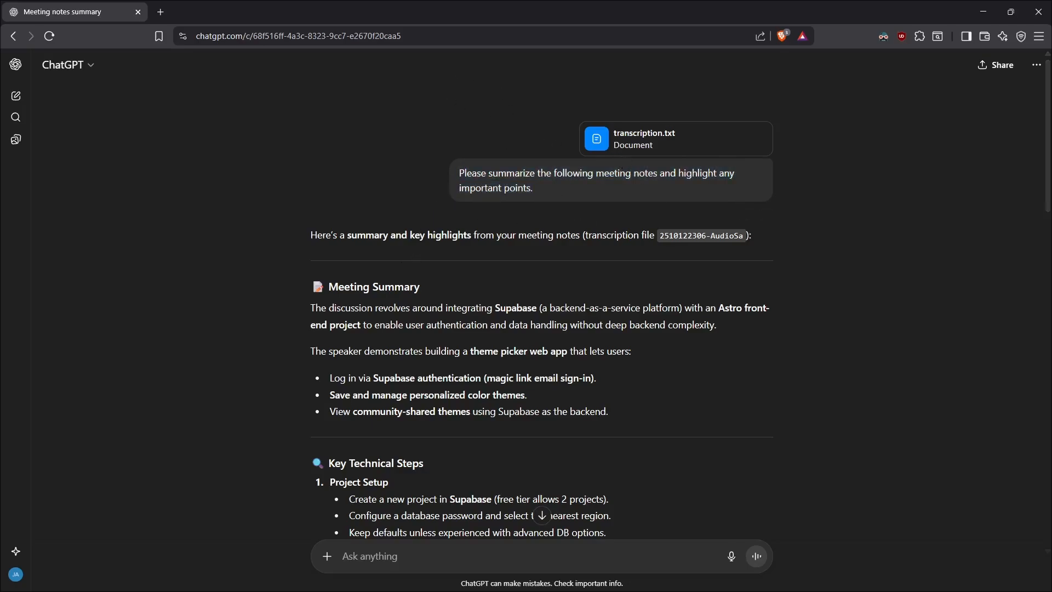
Step: Switch to aTrain and open the Transcribe page
key("alt+Tab")
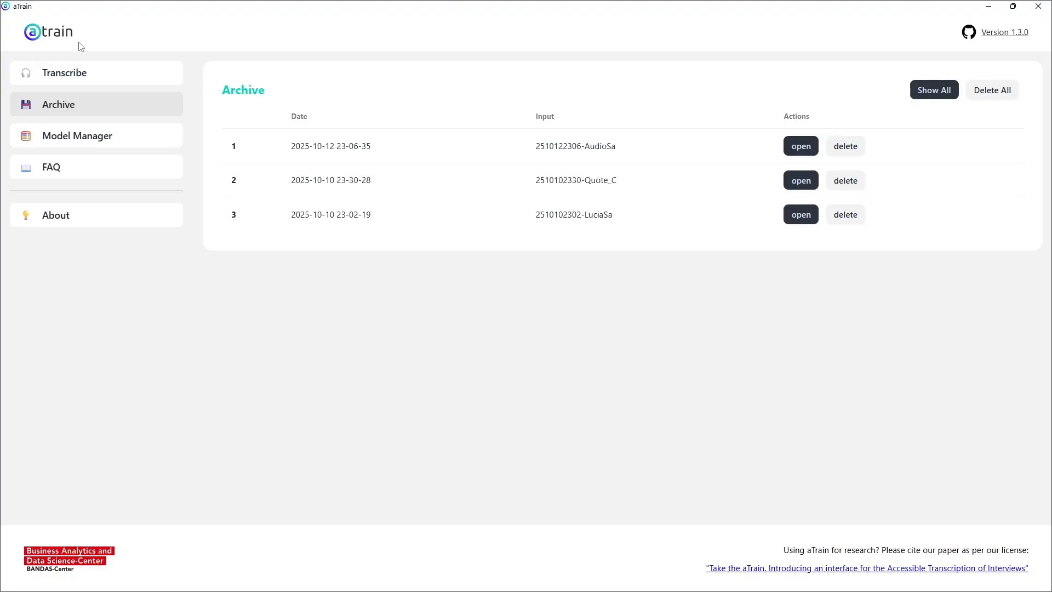
left_click(67, 76)
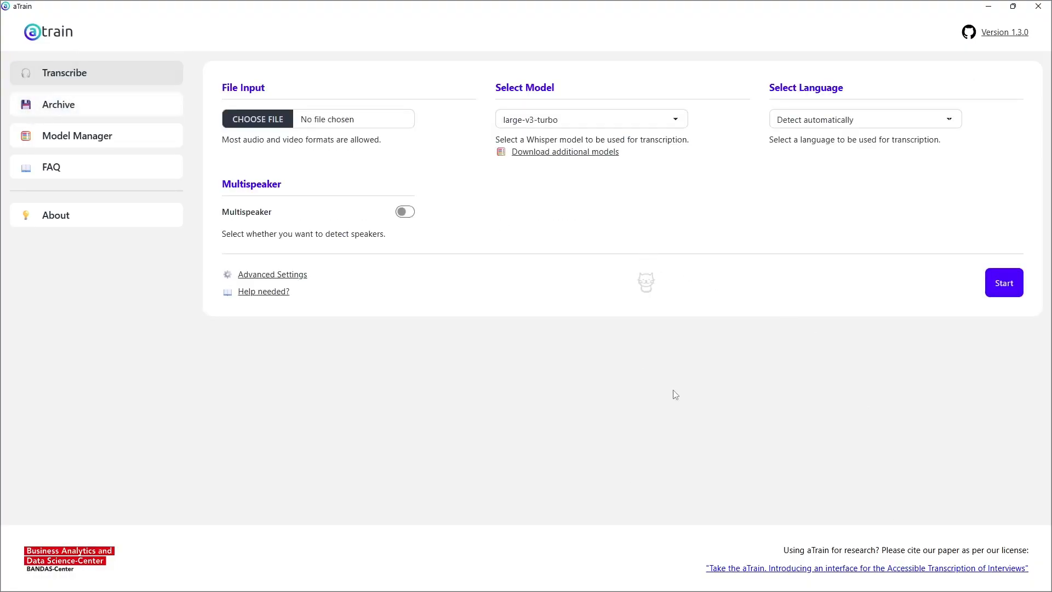